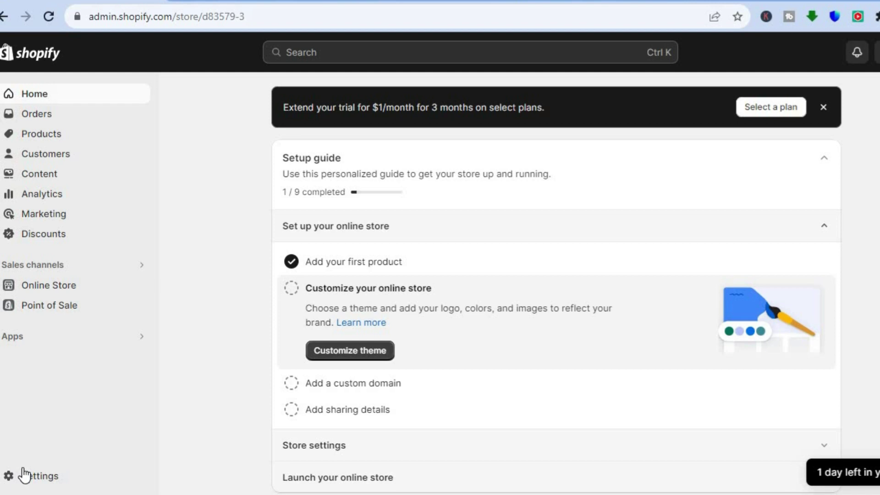
- Open the Shopify App Store from the admin's All recommended apps page
click(24, 343)
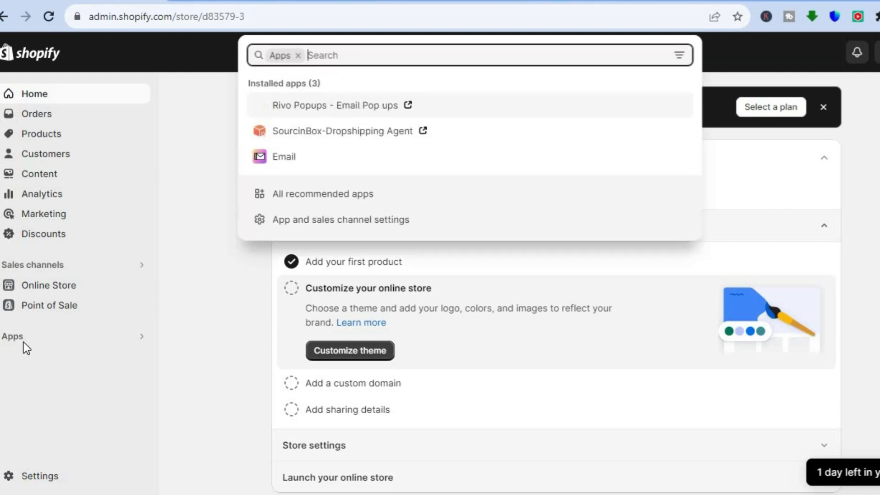
click(308, 196)
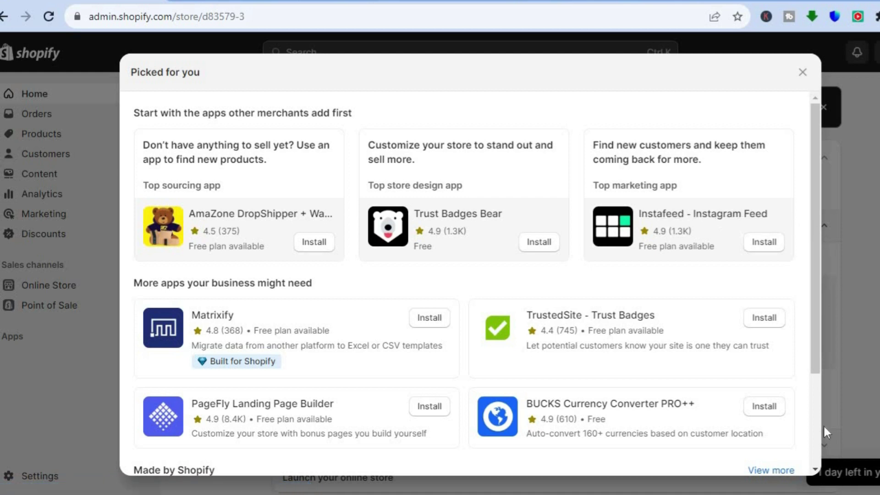
scroll(568, 449, down, 3)
click(530, 460)
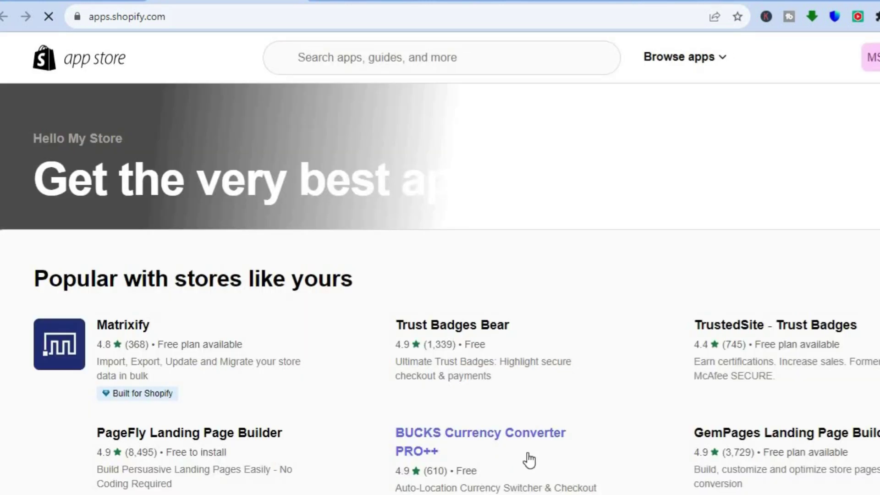
- Run the recent 'email pop up' search in the App Store
click(346, 58)
click(346, 58)
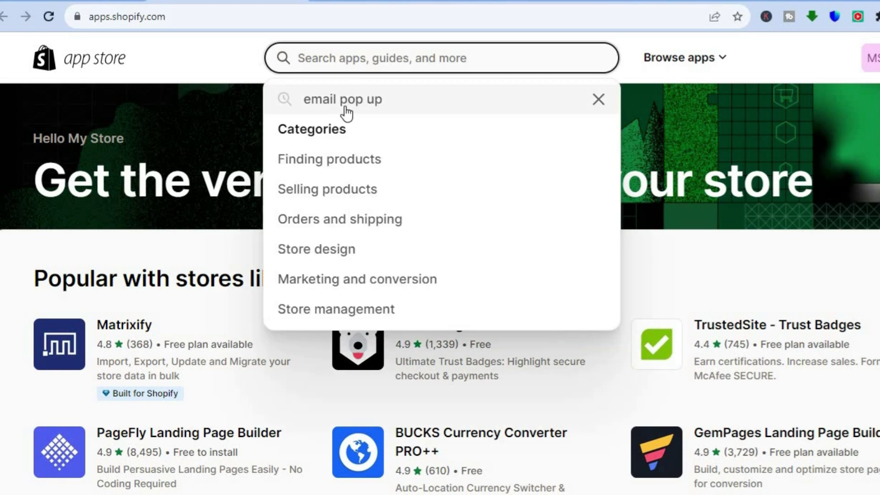
click(344, 106)
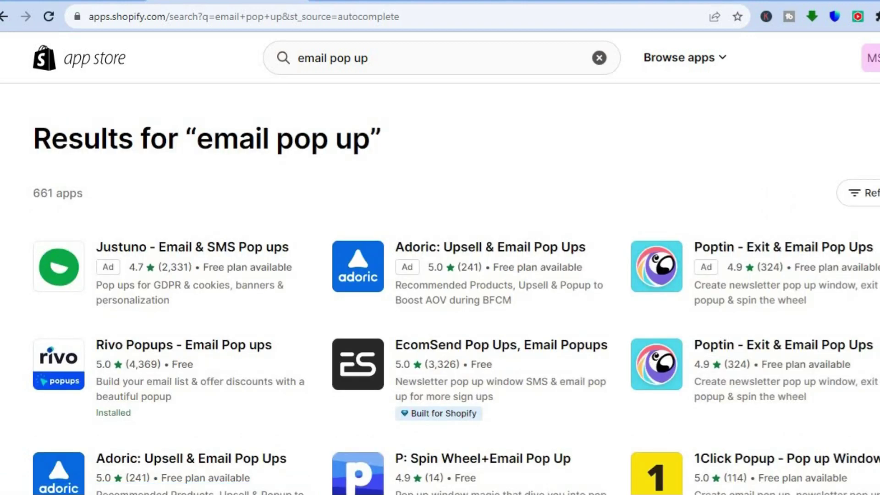
- Browse the search results and open the EcomSend Pop Ups, Email Popups listing
scroll(439, 284, down, 6)
scroll(455, 288, down, 1)
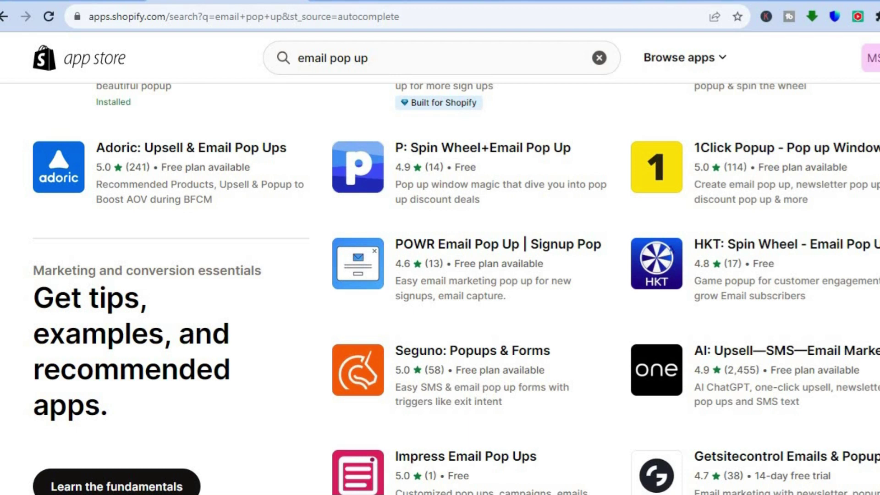
scroll(440, 284, up, 7)
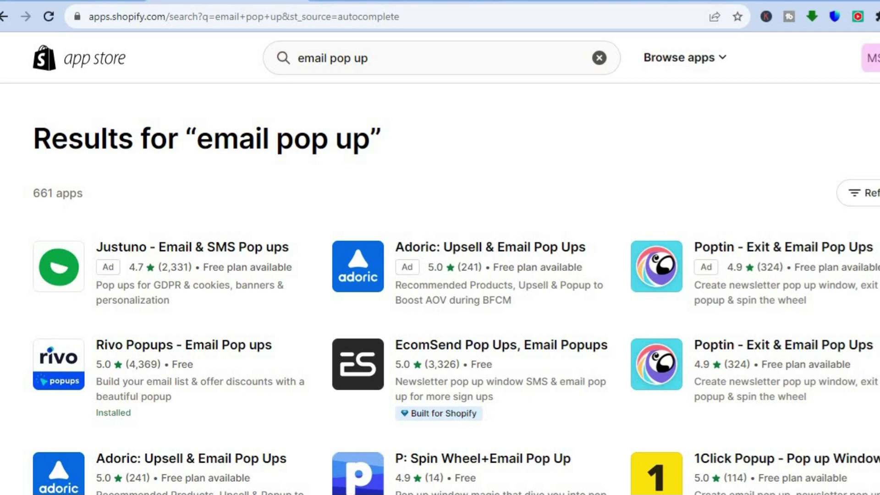
scroll(841, 263, down, 6)
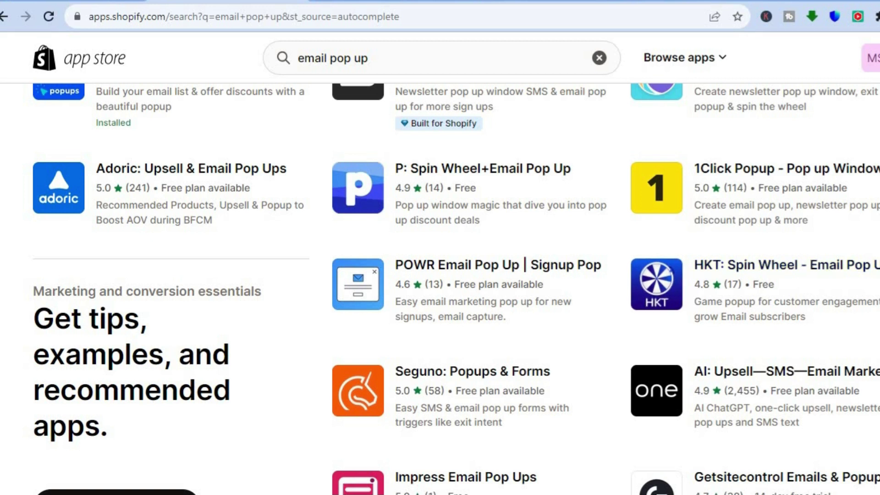
scroll(179, 358, up, 6)
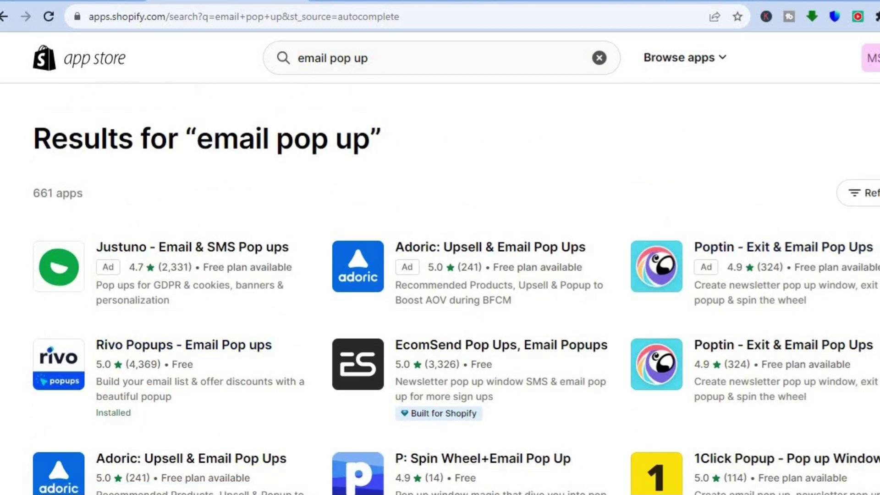
scroll(439, 275, down, 2)
scroll(772, 232, down, 4)
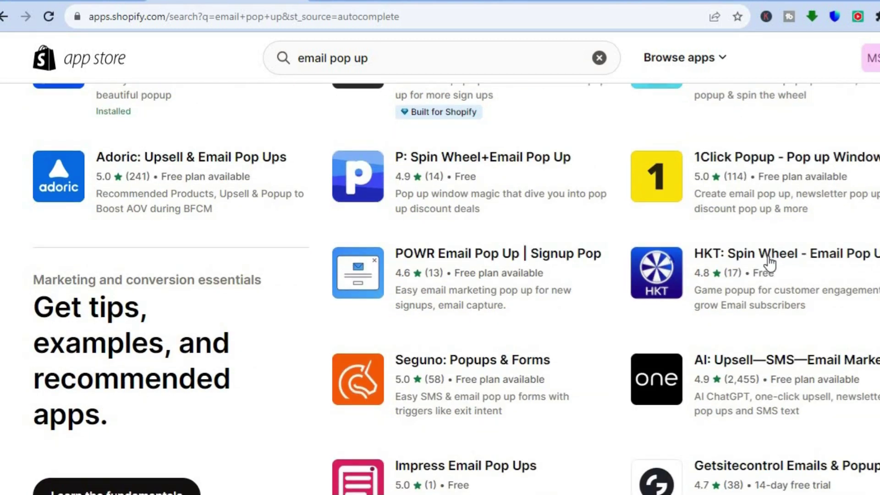
scroll(197, 327, up, 5)
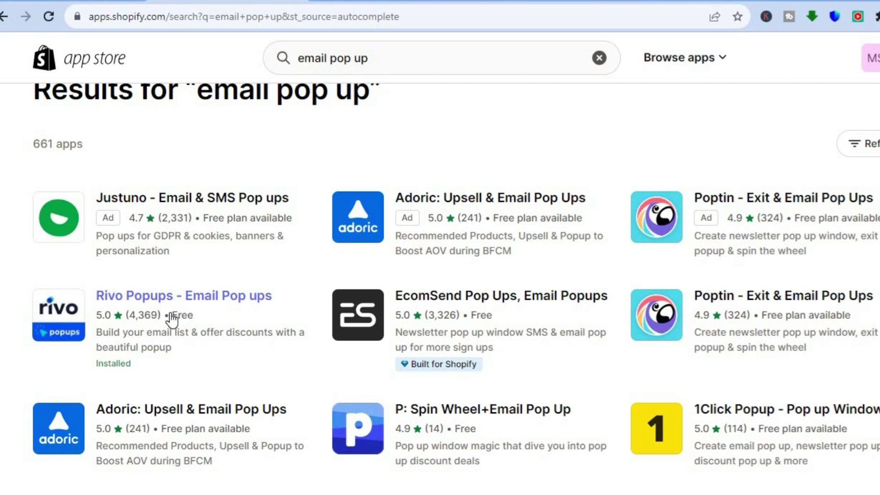
click(473, 295)
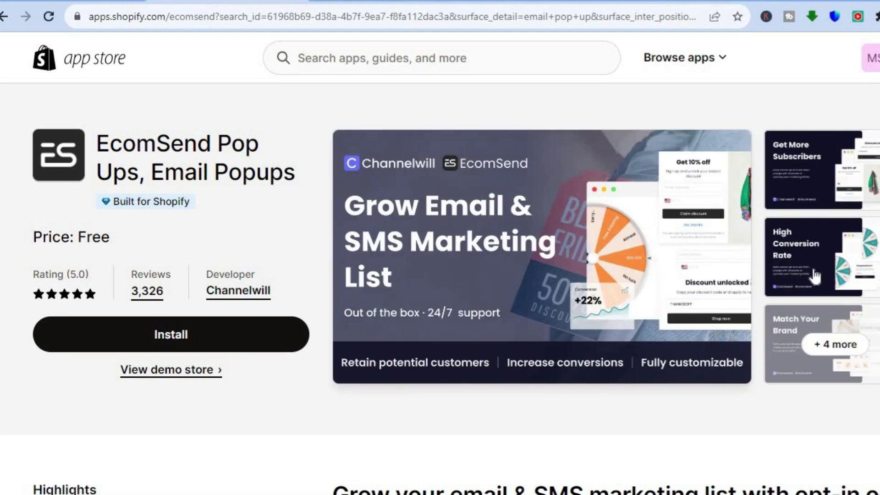
- Review the EcomSend listing and start installing it on the store
scroll(441, 275, down, 15)
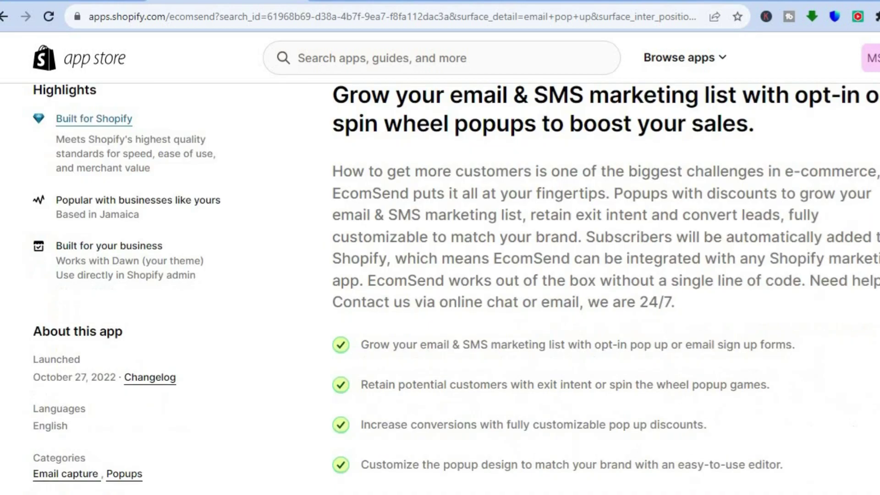
scroll(336, 232, up, 15)
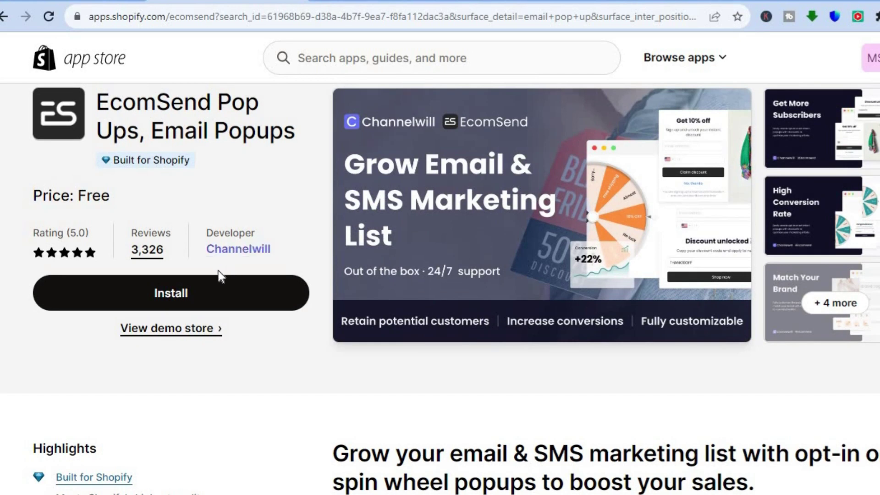
click(188, 296)
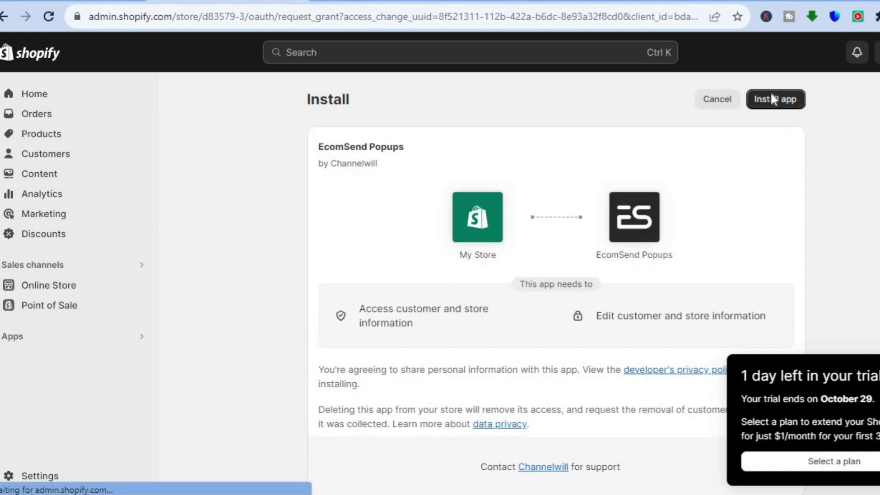
- Approve the EcomSend Popups install and proceed to enable its theme app embed
click(772, 99)
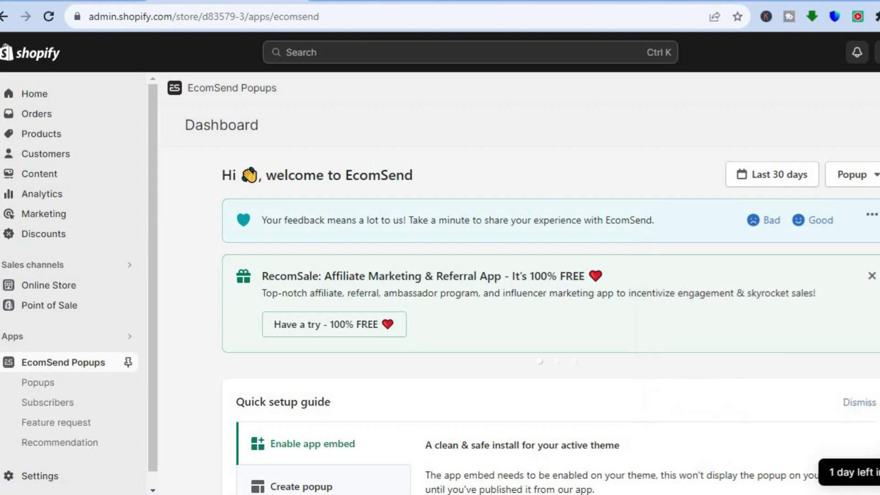
scroll(551, 320, down, 4)
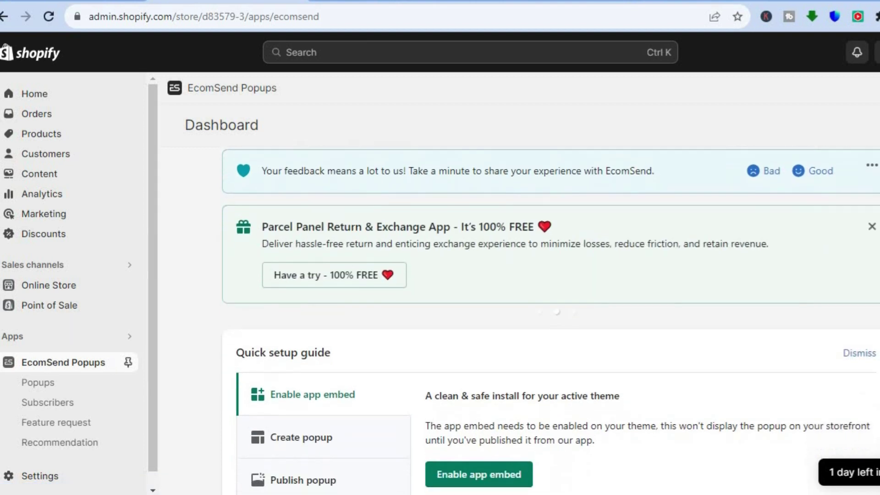
scroll(551, 321, down, 1)
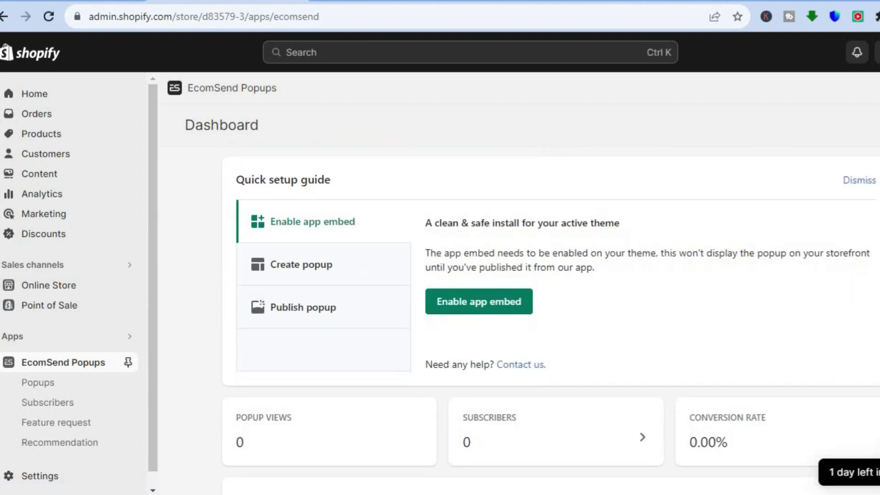
click(502, 303)
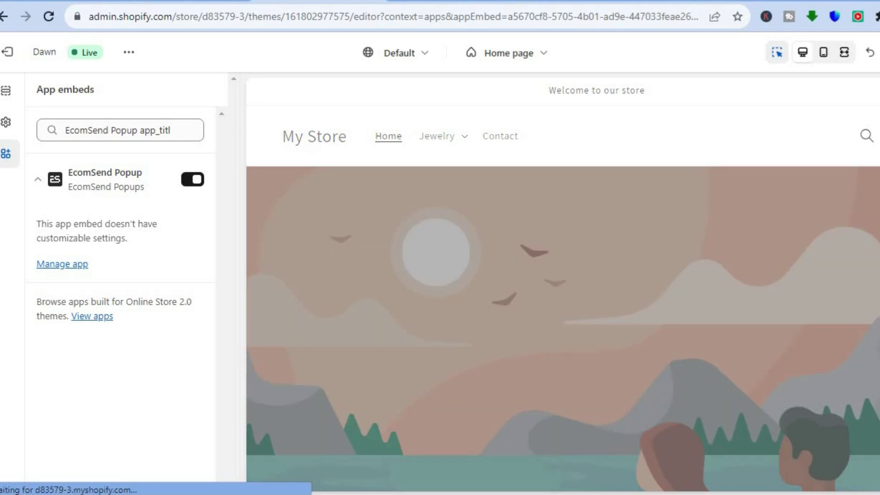
- Save the Dawn theme with the EcomSend Popup app embed turned on
key(ctrl+s)
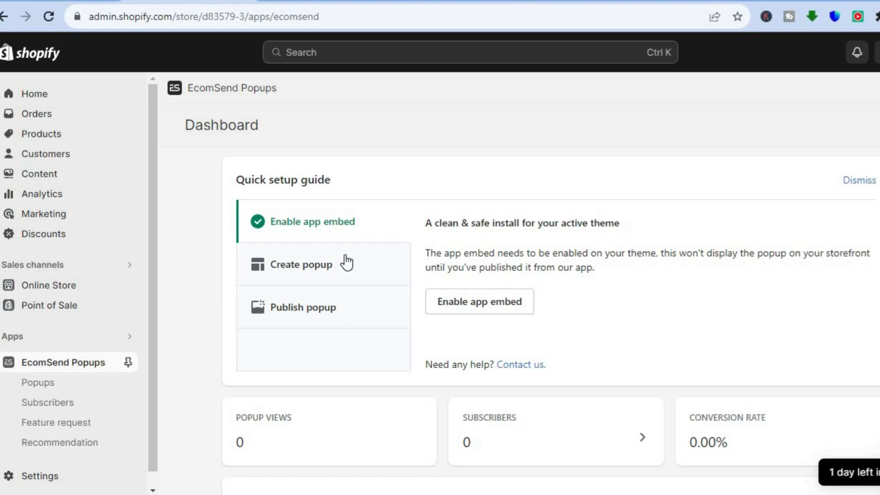
- Create a new popup from the Opt-in popup template in the setup guide
click(347, 262)
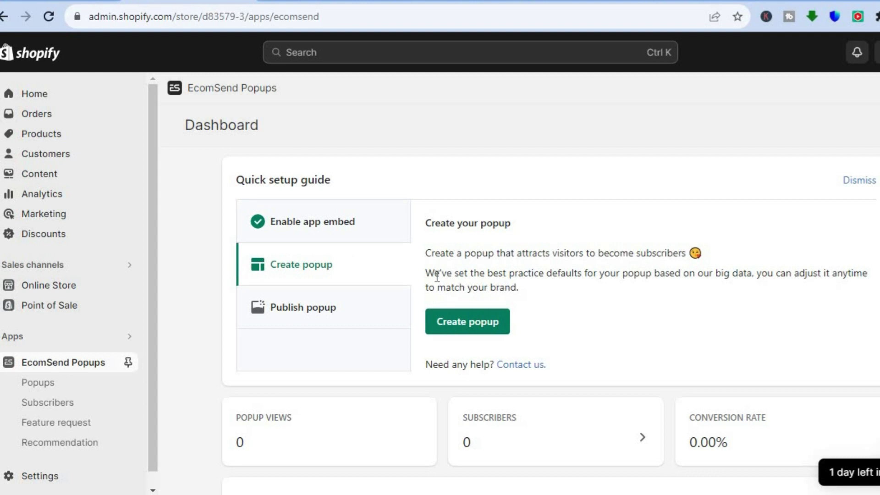
click(467, 327)
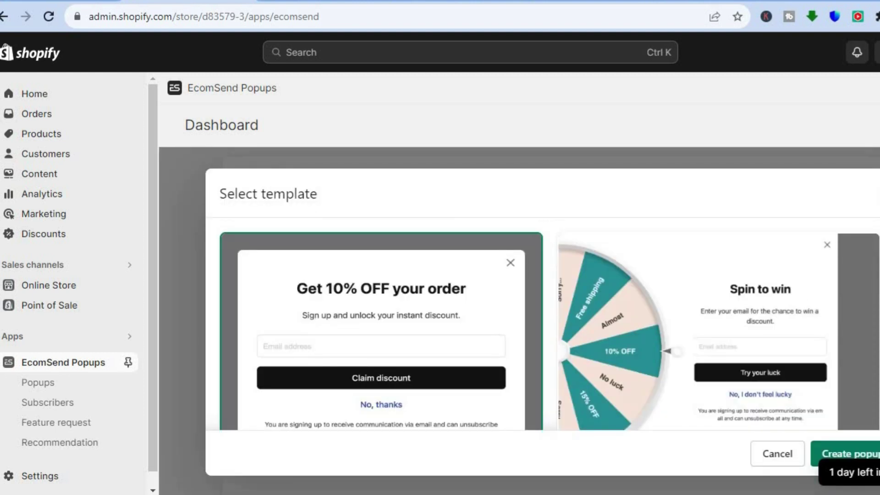
scroll(732, 325, down, 2)
scroll(732, 325, up, 2)
scroll(544, 324, down, 2)
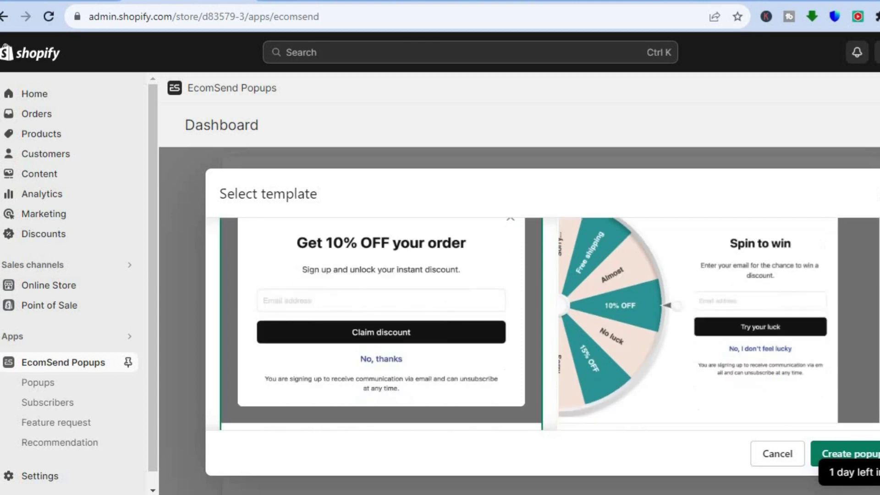
click(836, 449)
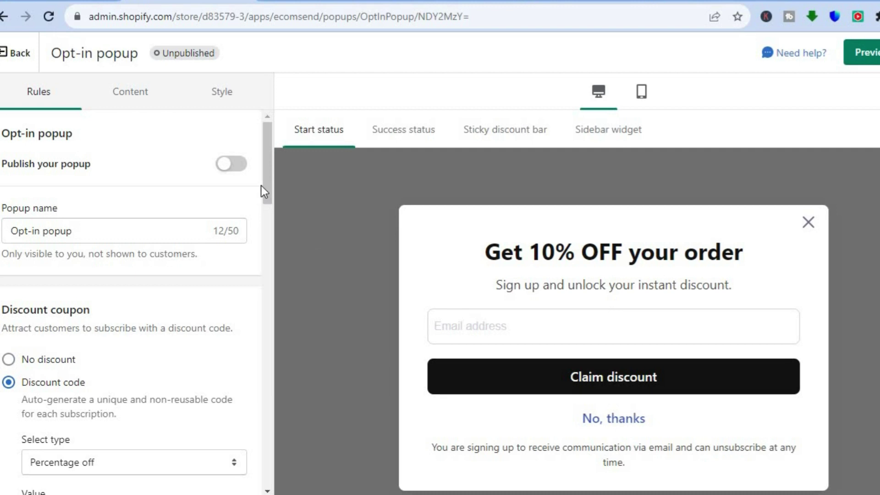
- Keep the discount as Percentage off and change its value from 10 to 15
drag(265, 181, 266, 221)
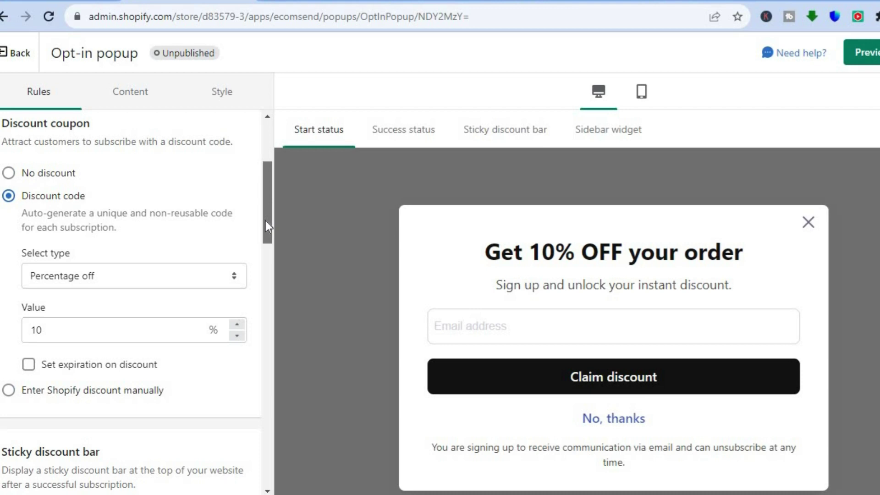
click(155, 274)
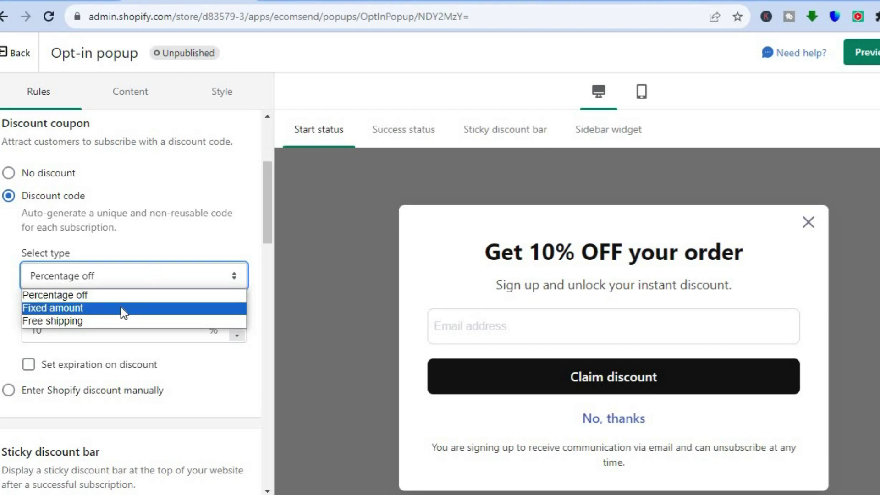
click(127, 298)
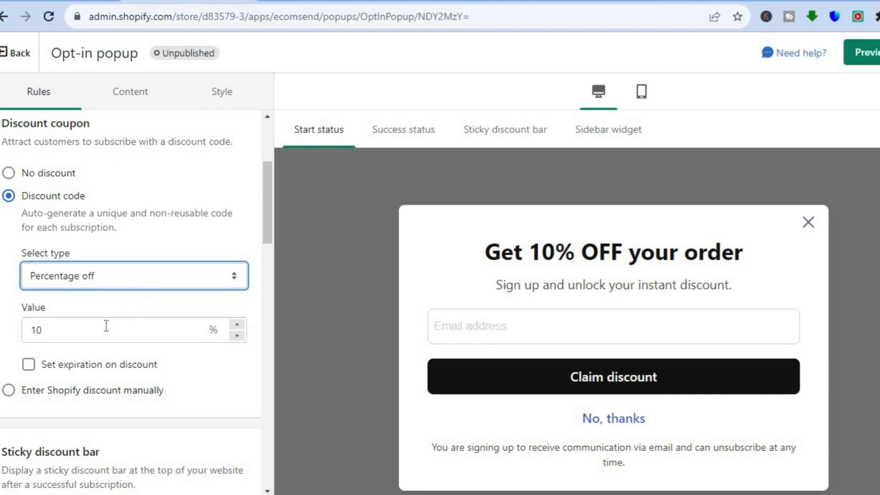
click(74, 330)
double_click(36, 329)
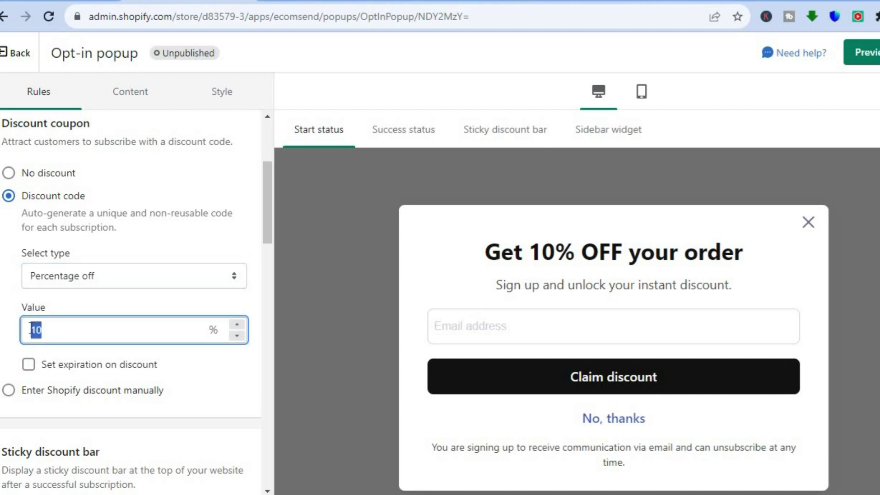
text(15)
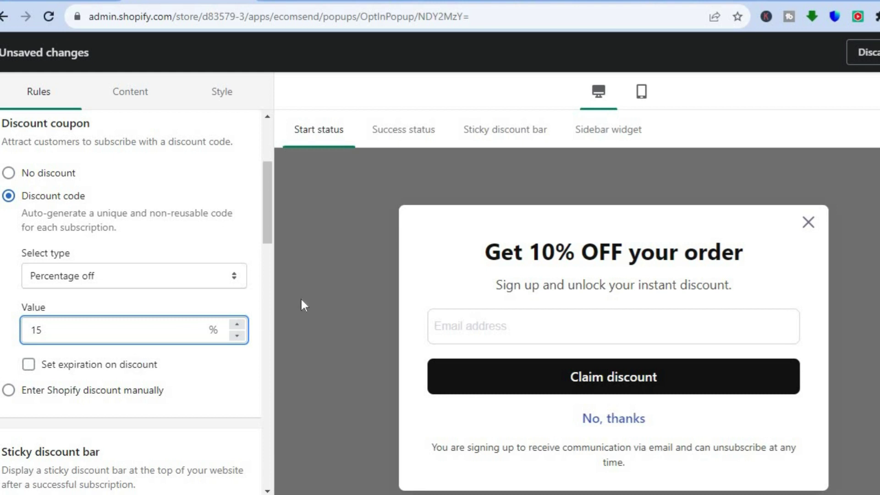
drag(272, 215, 256, 277)
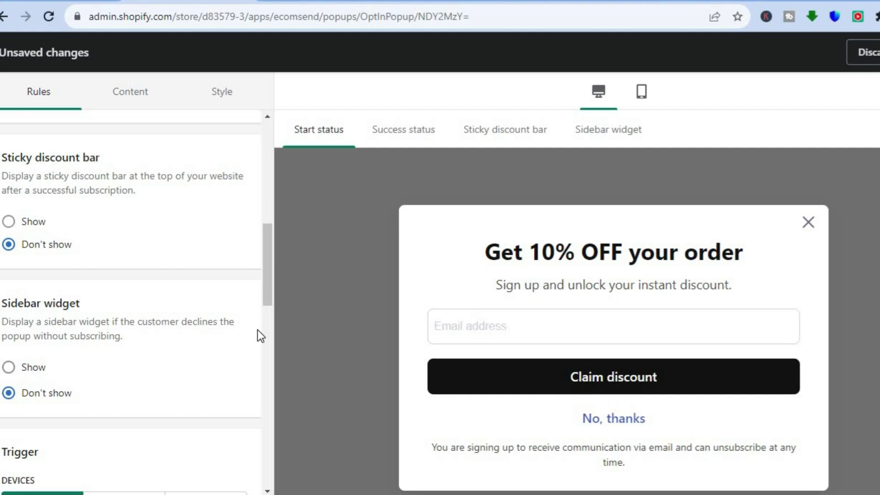
drag(264, 276, 263, 306)
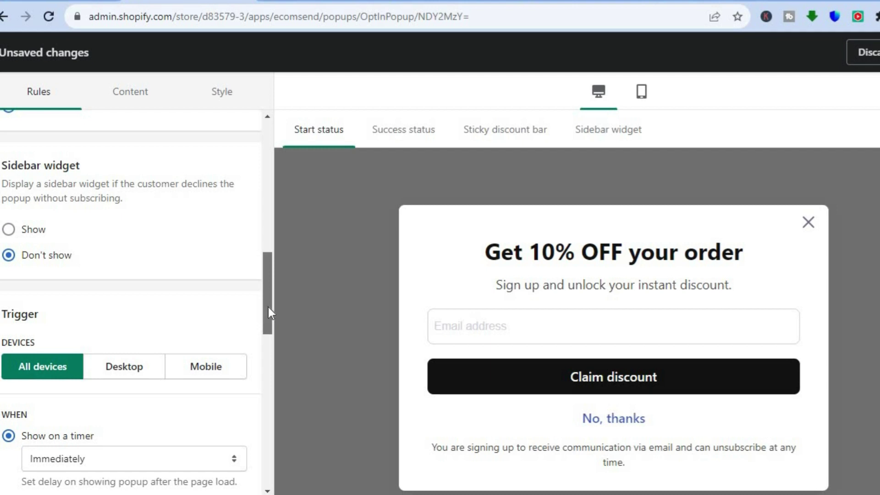
drag(267, 272, 264, 293)
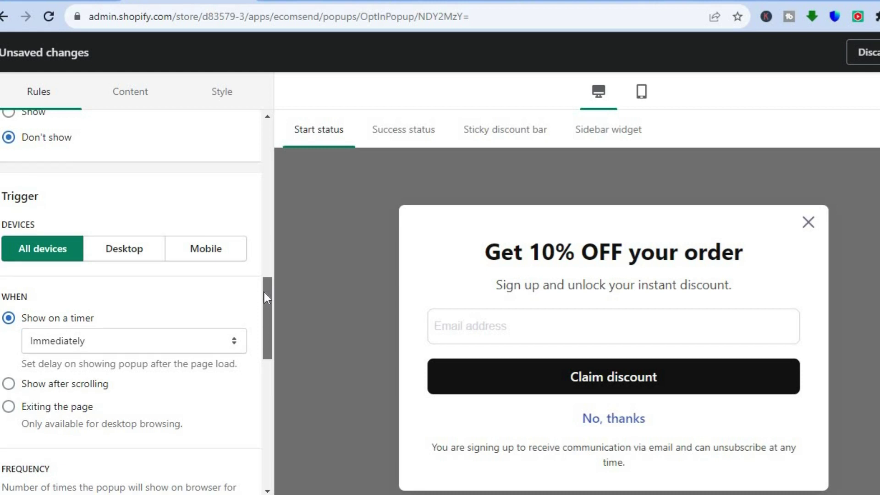
click(137, 255)
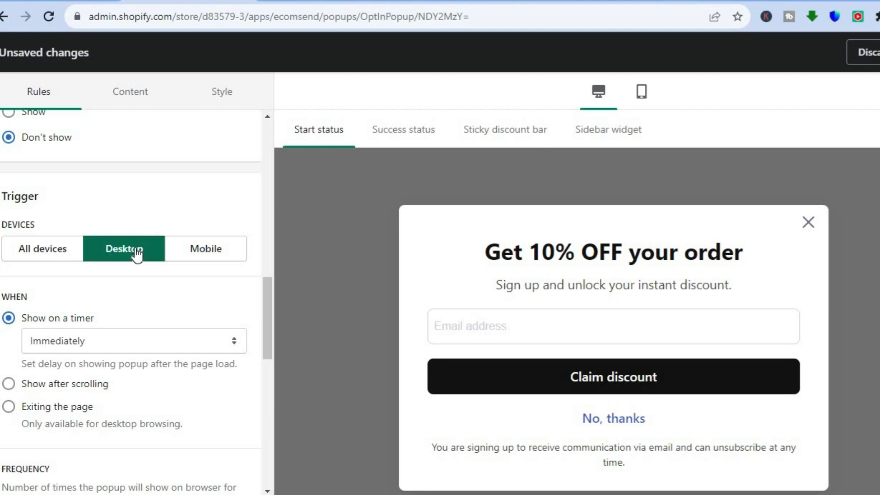
click(58, 251)
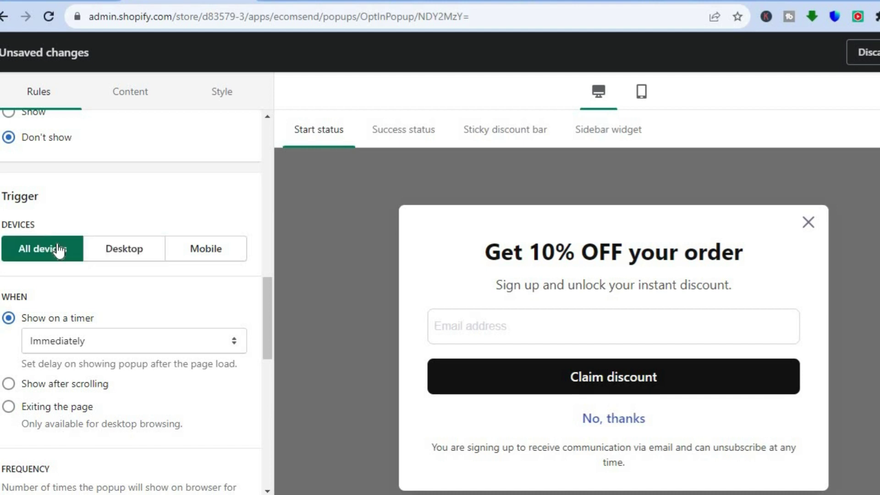
drag(269, 298, 268, 319)
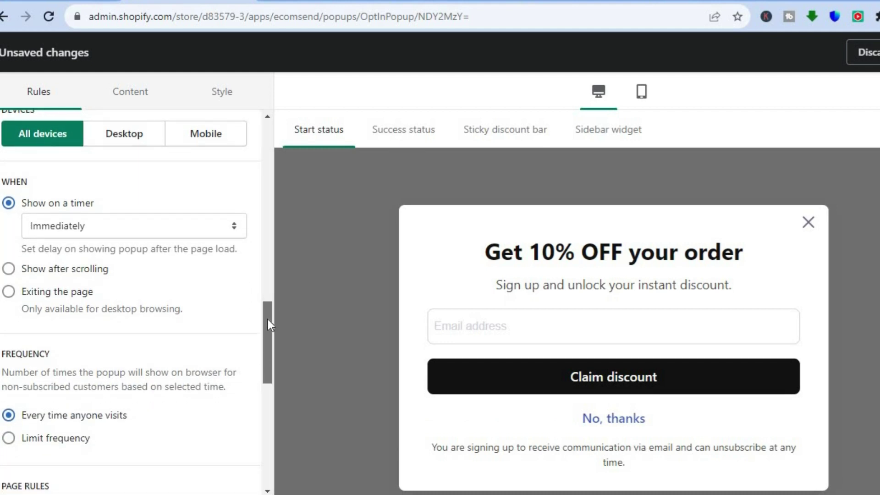
click(187, 227)
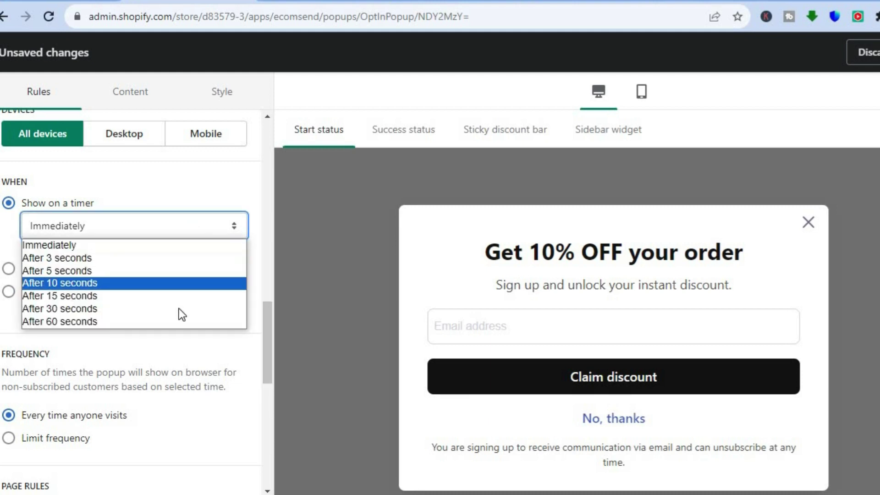
click(179, 338)
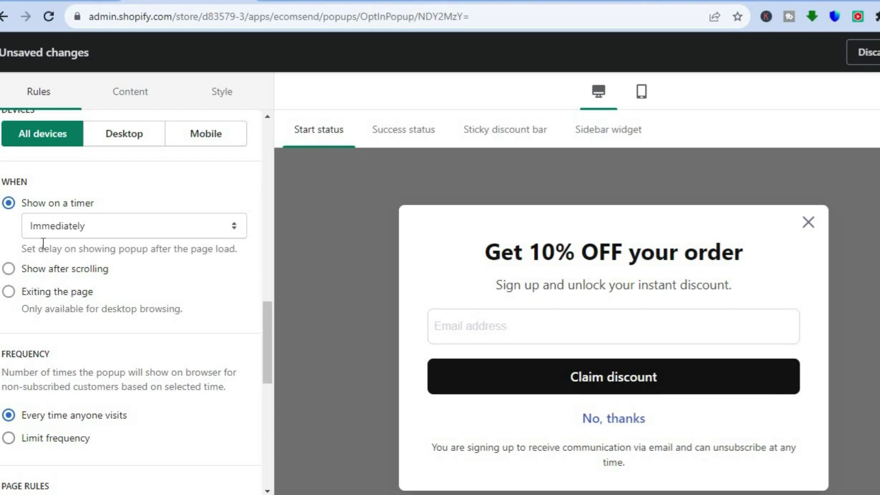
drag(269, 339, 264, 377)
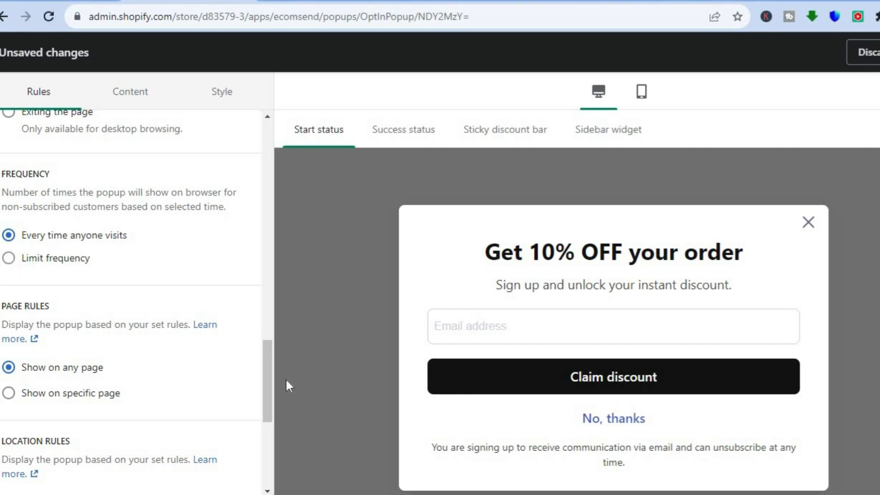
scroll(271, 369, down, 3)
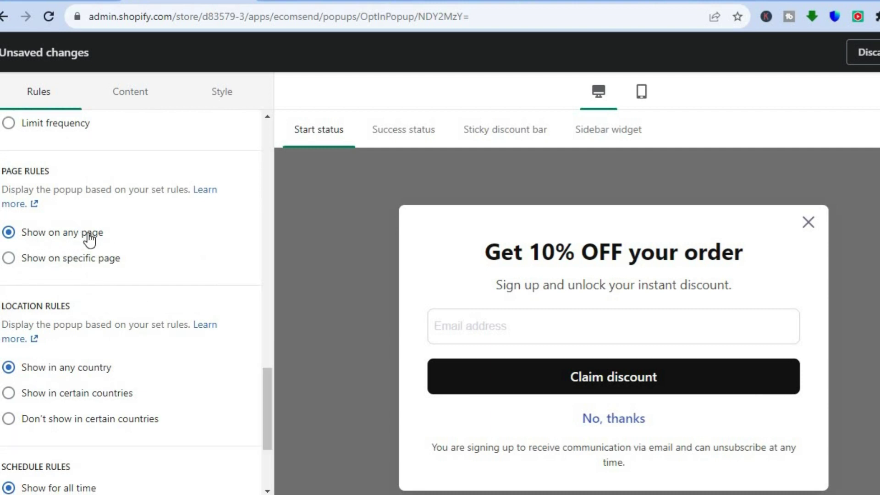
click(9, 259)
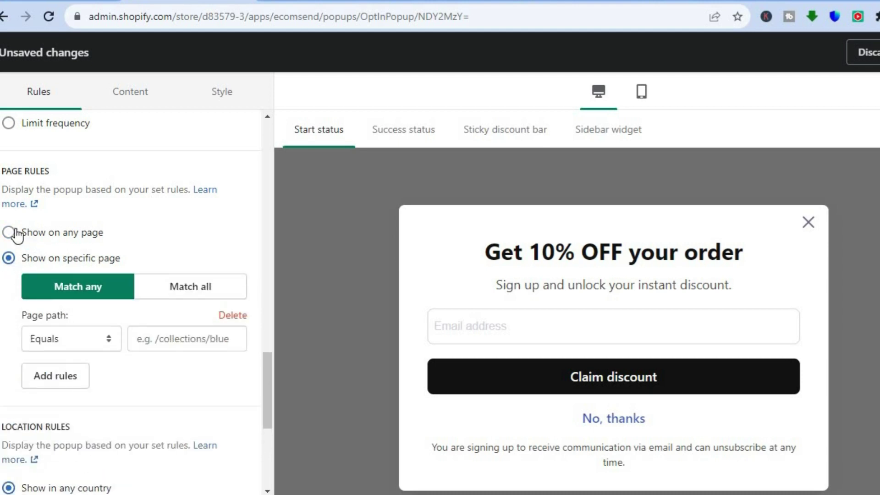
click(9, 233)
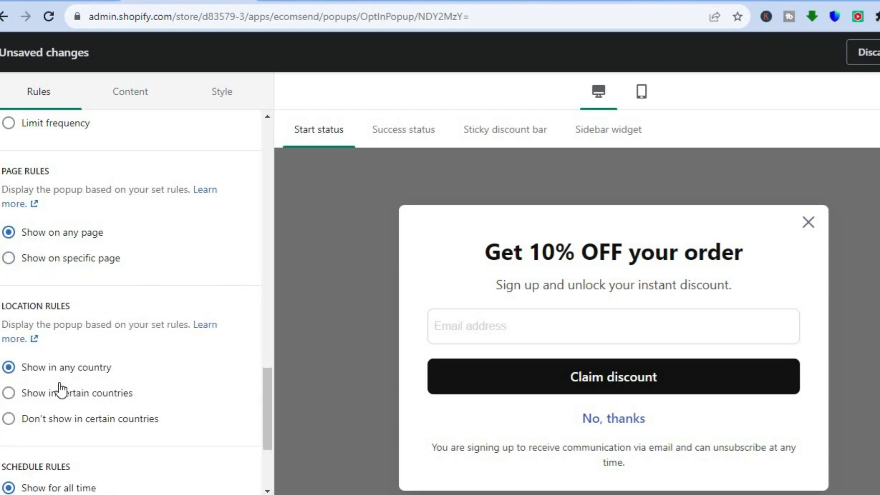
drag(267, 386, 267, 409)
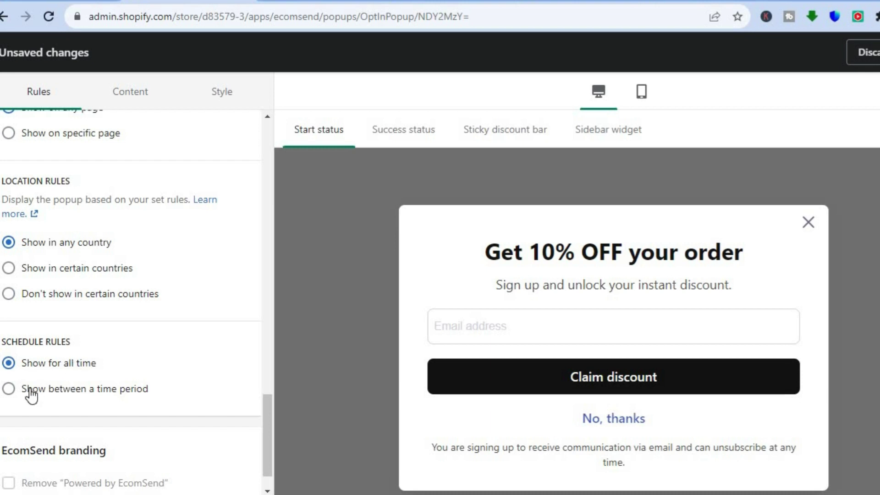
click(9, 390)
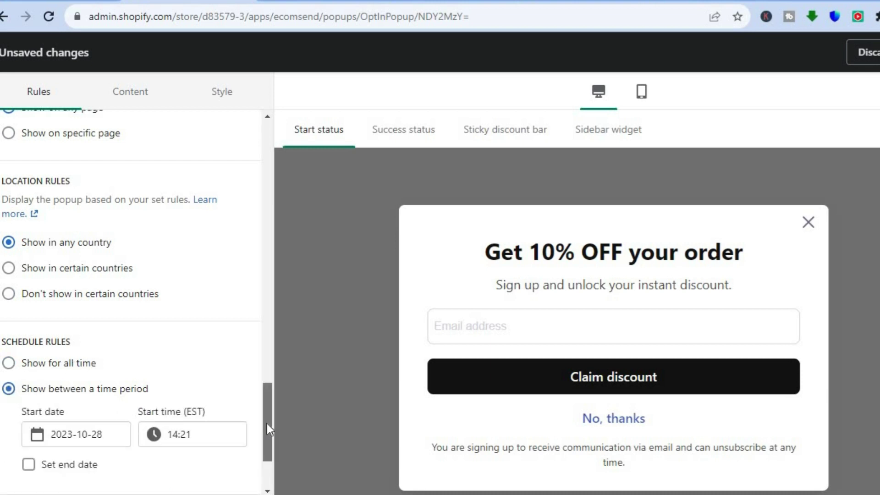
scroll(239, 412, down, 3)
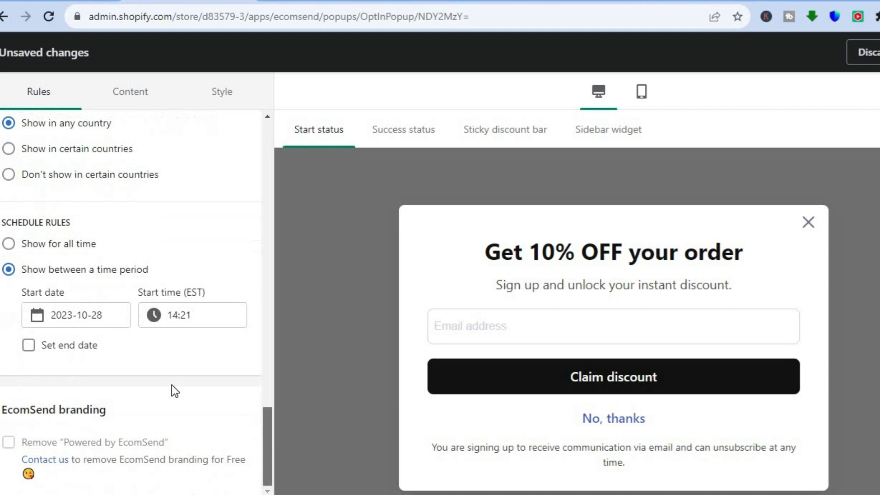
click(20, 244)
drag(268, 442, 276, 295)
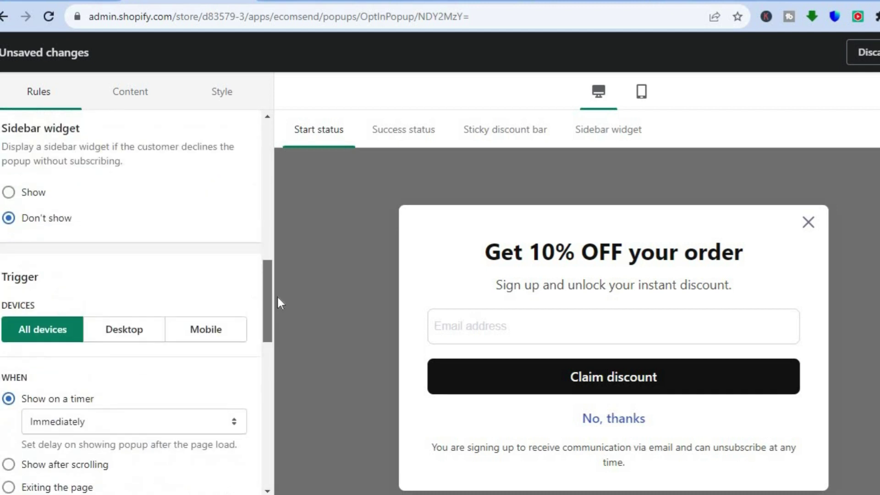
click(139, 96)
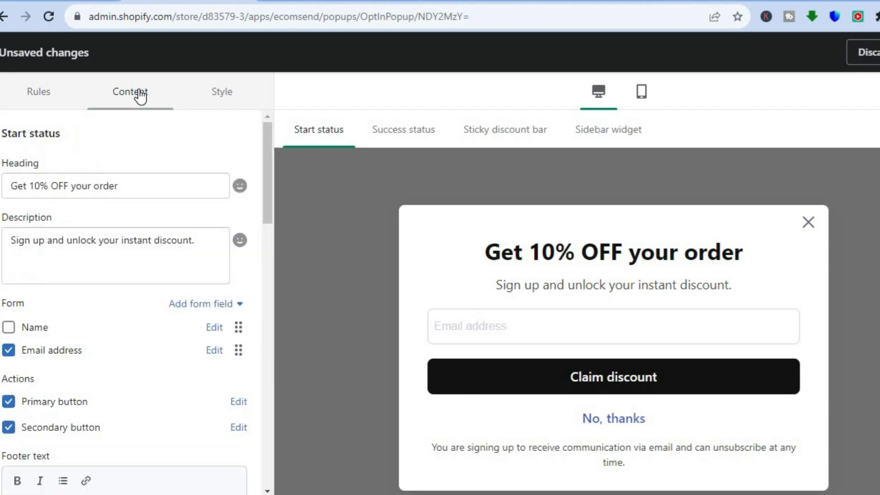
click(41, 185)
key(BackSpace)
text(5)
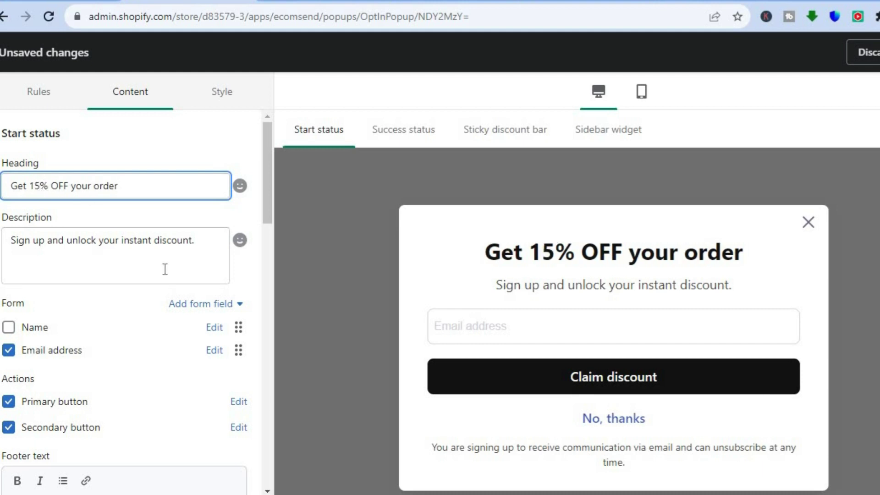
click(219, 240)
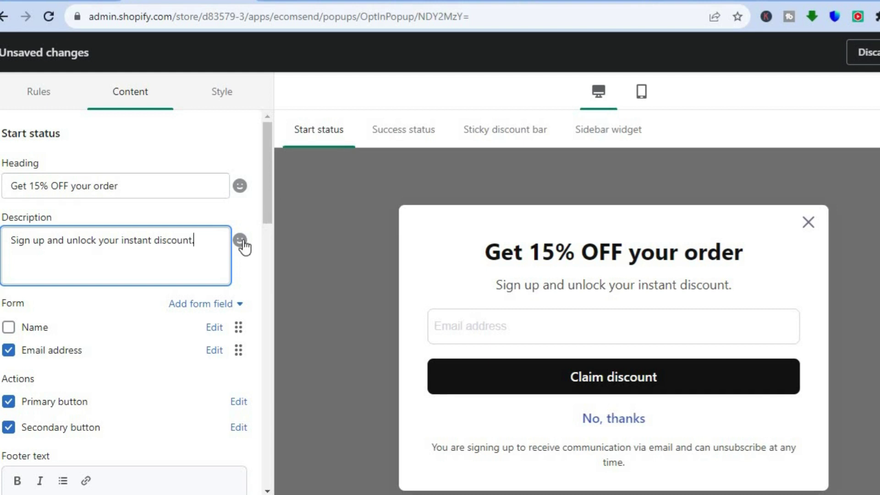
scroll(267, 206, down, 3)
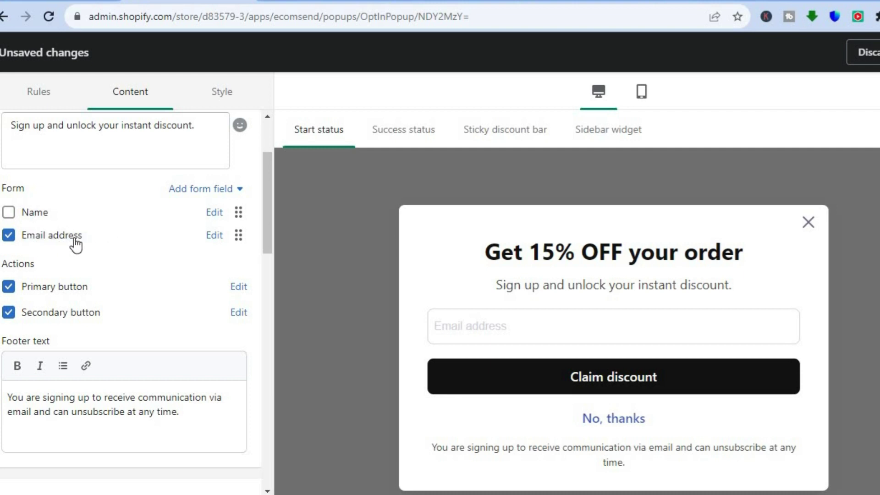
click(229, 192)
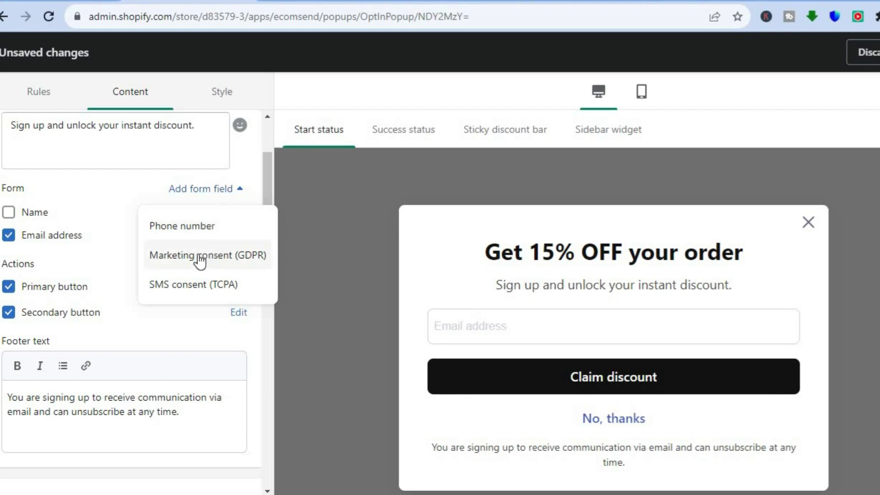
click(116, 182)
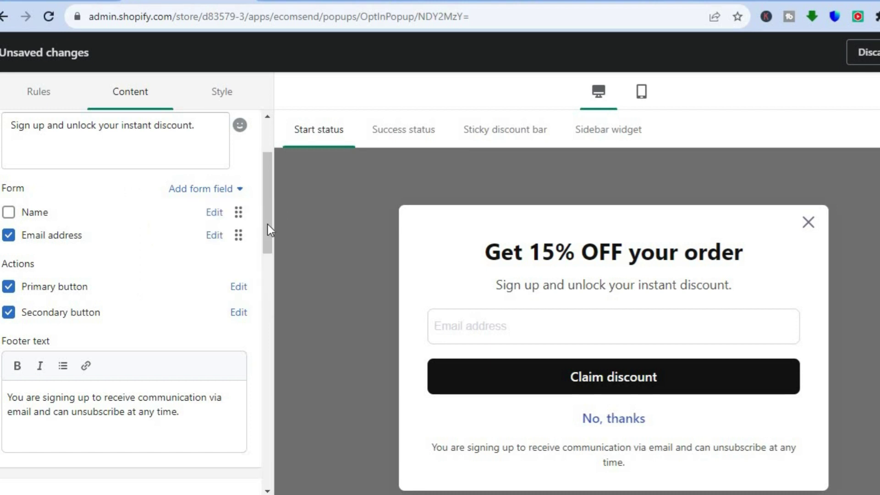
scroll(265, 254, down, 4)
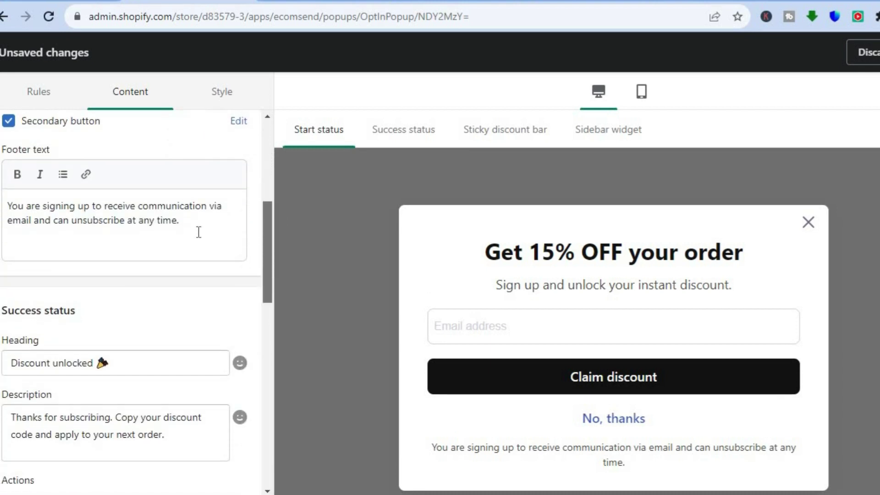
click(199, 232)
drag(271, 252, 269, 296)
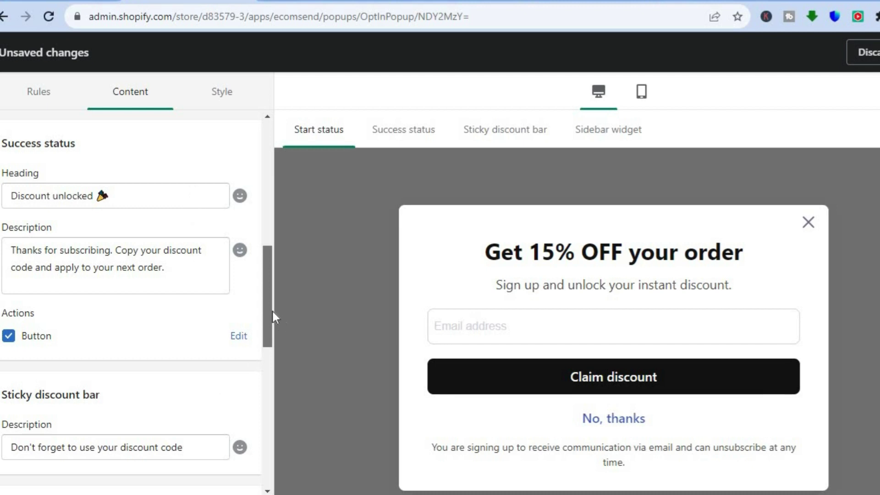
drag(272, 312, 264, 408)
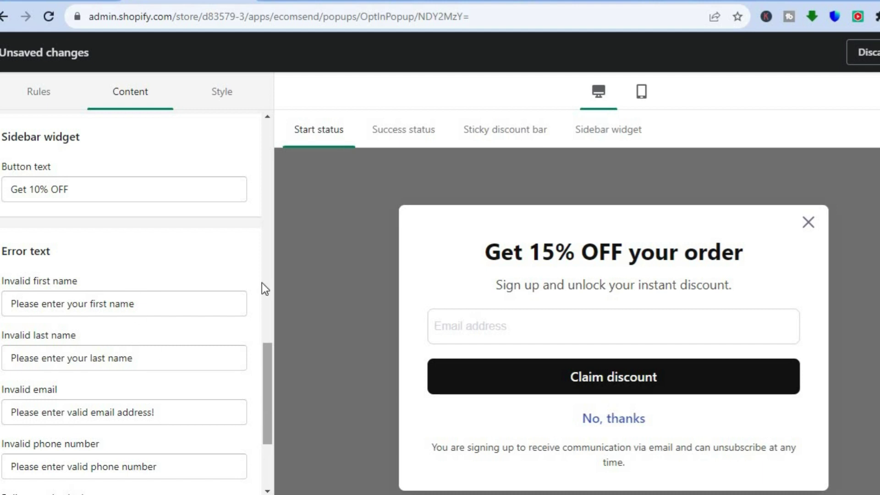
click(223, 108)
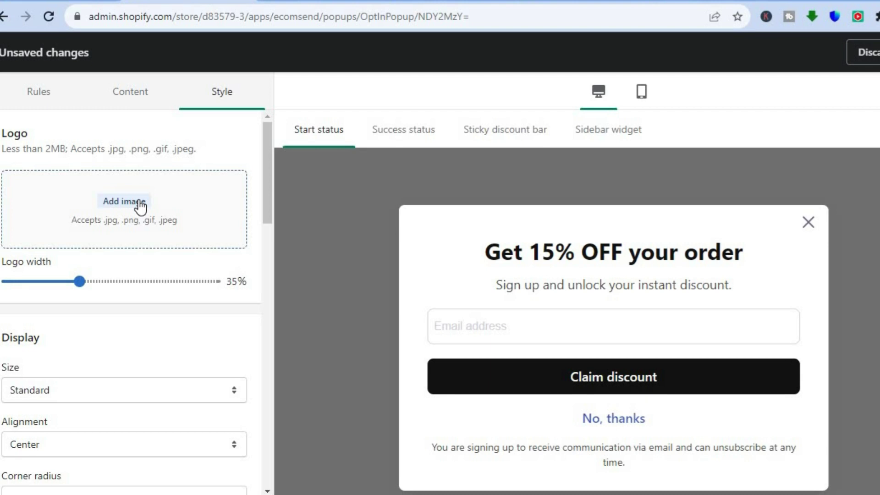
- Set the popup size to Large in the Style settings
drag(265, 215, 260, 254)
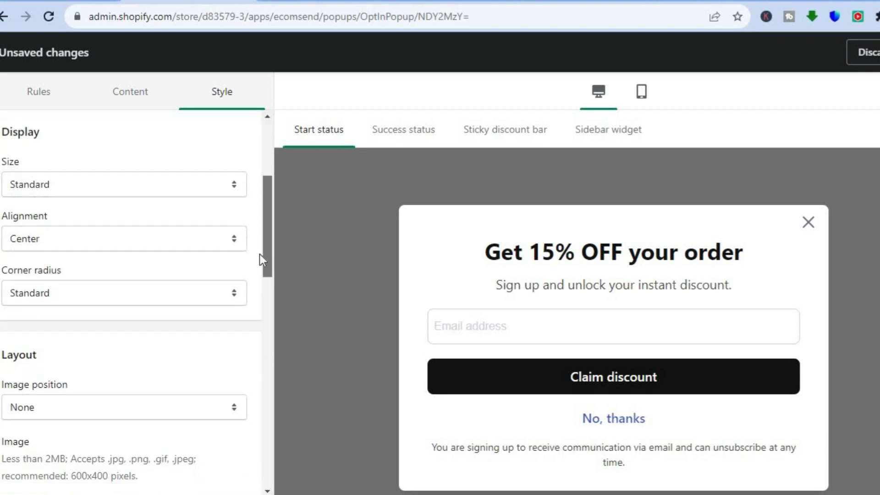
click(162, 182)
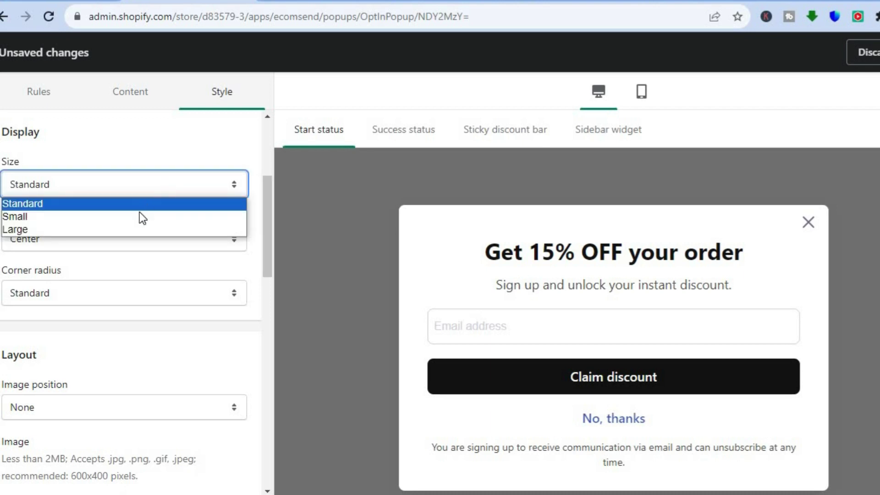
click(169, 229)
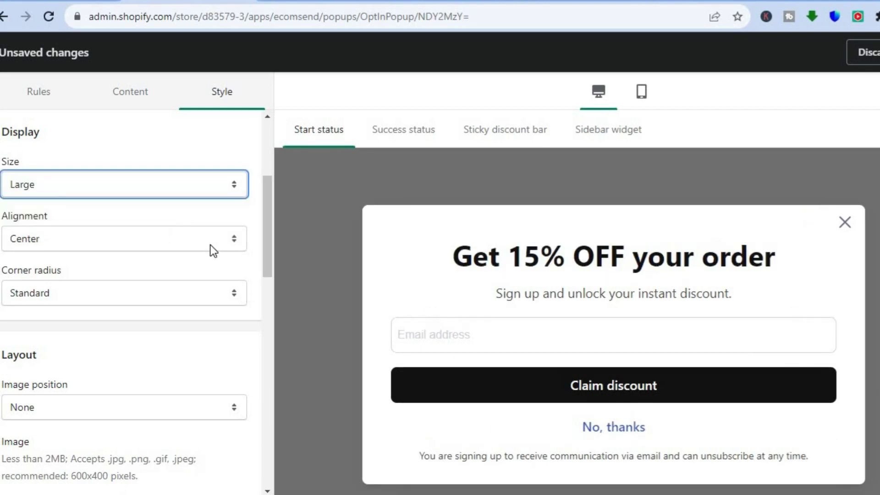
- Look through the Colors settings and return the popup size to Standard
drag(265, 251, 262, 341)
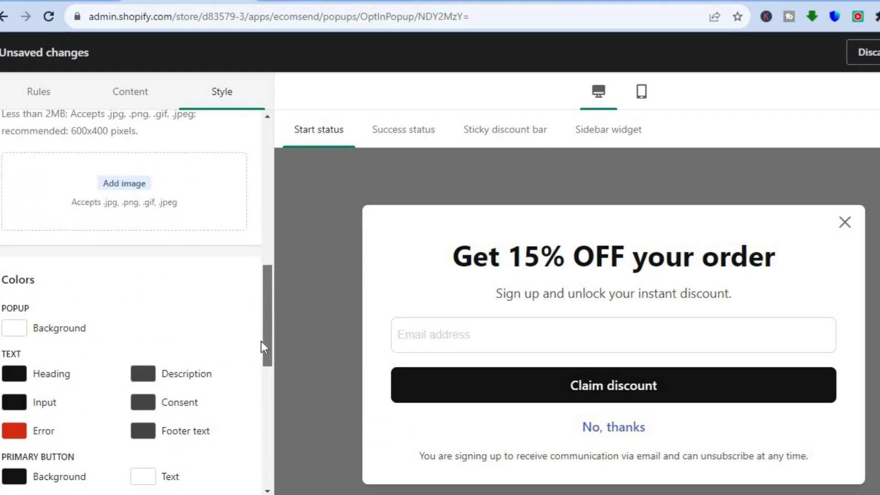
double_click(261, 358)
scroll(265, 353, down, 2)
scroll(265, 359, down, 1)
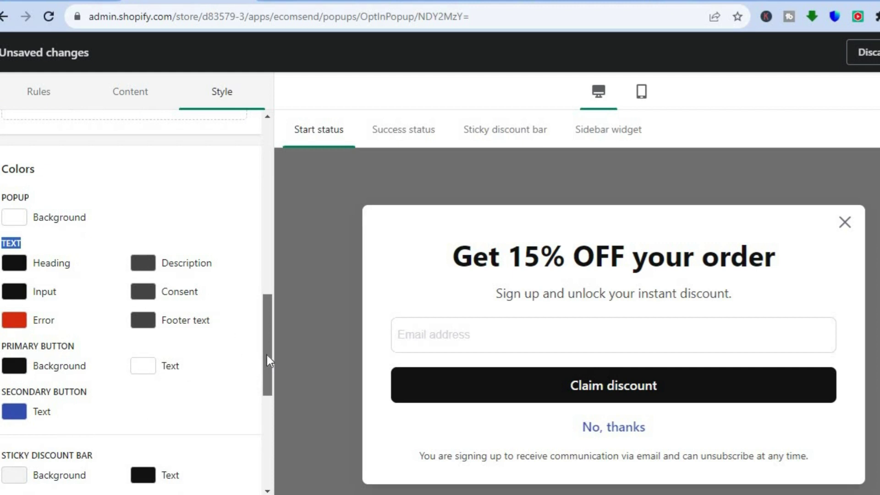
scroll(269, 355, down, 7)
drag(263, 375, 268, 163)
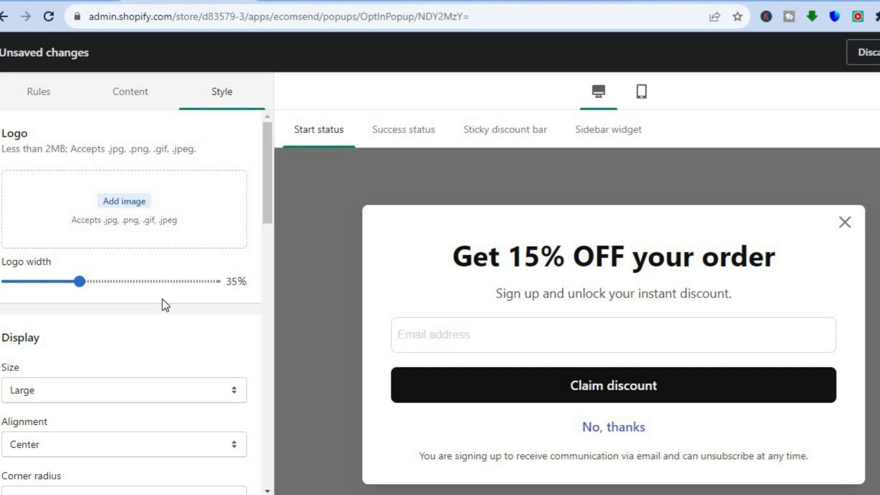
click(194, 385)
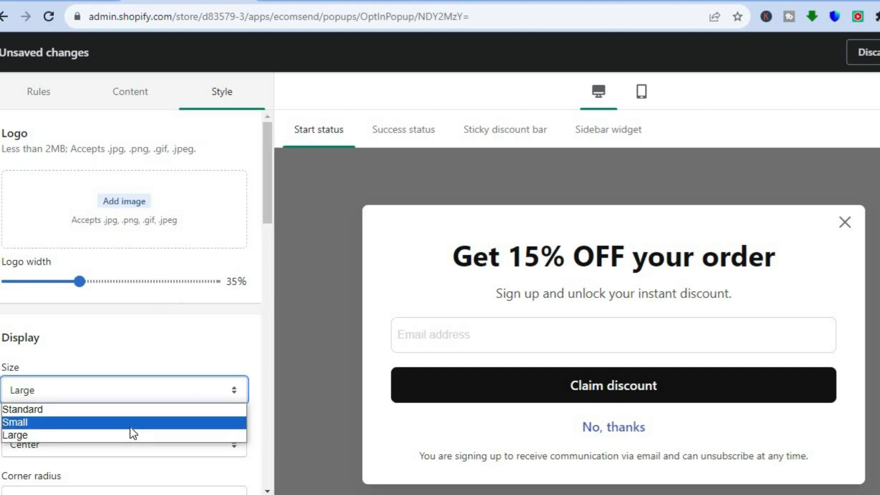
click(139, 410)
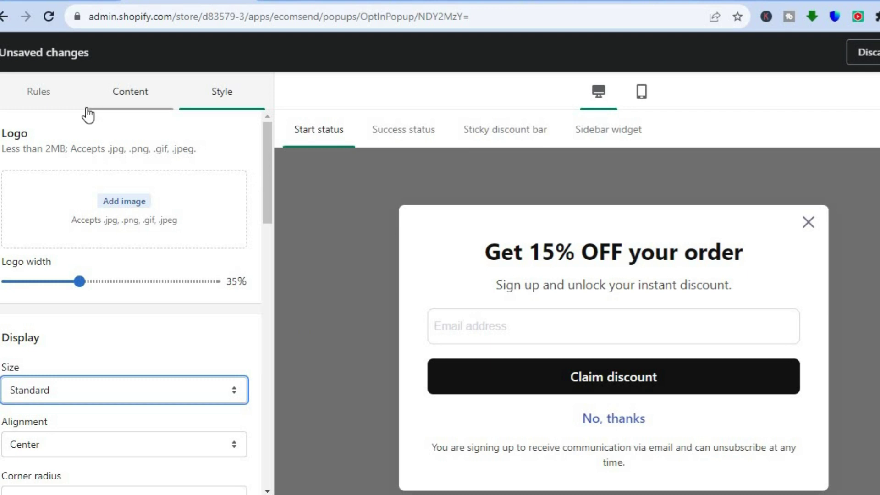
click(39, 102)
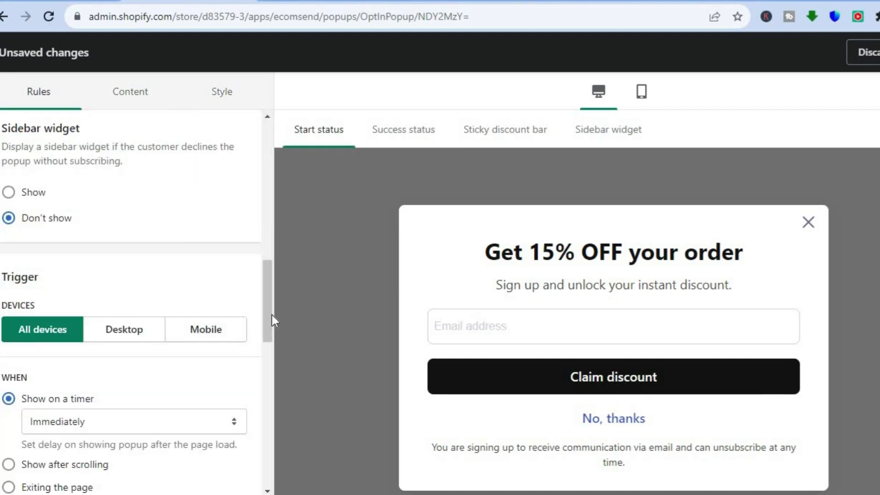
- Switch on Publish your popup under Rules and save the popup
drag(269, 315, 271, 164)
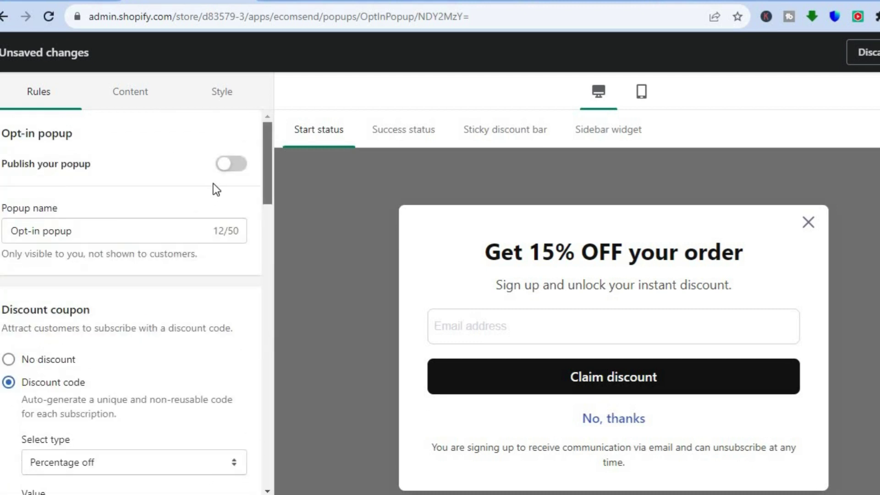
click(235, 165)
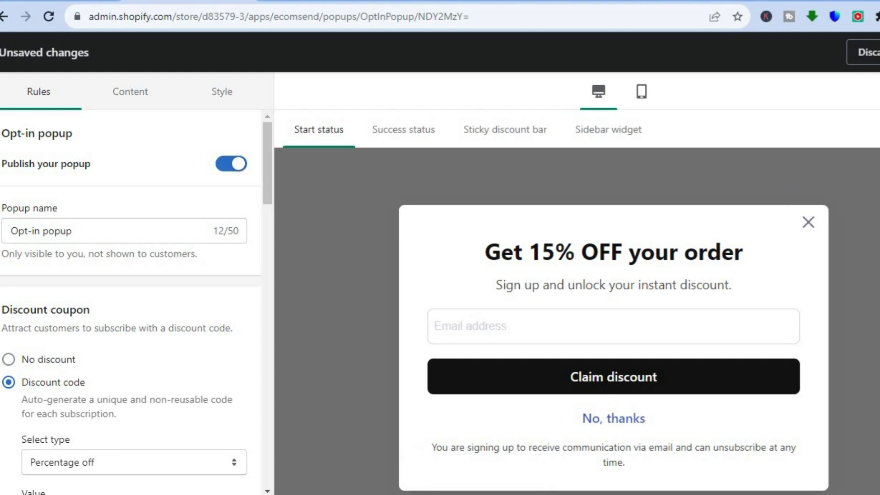
click(878, 53)
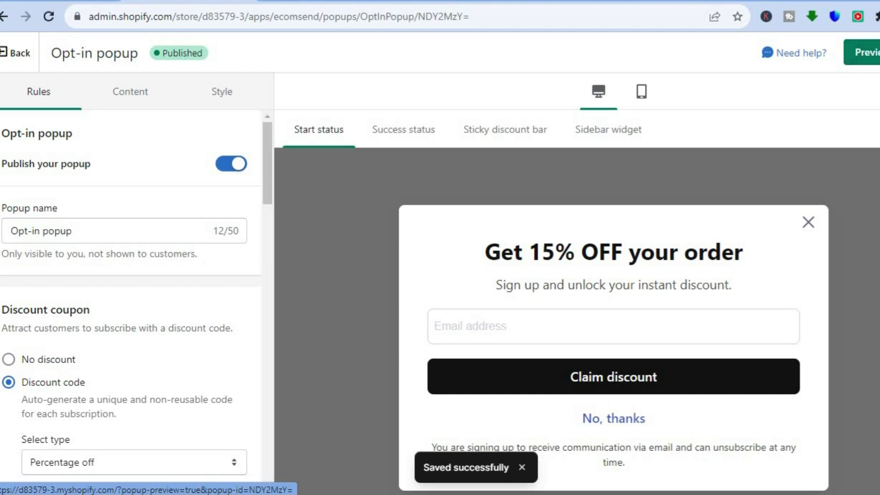
click(865, 52)
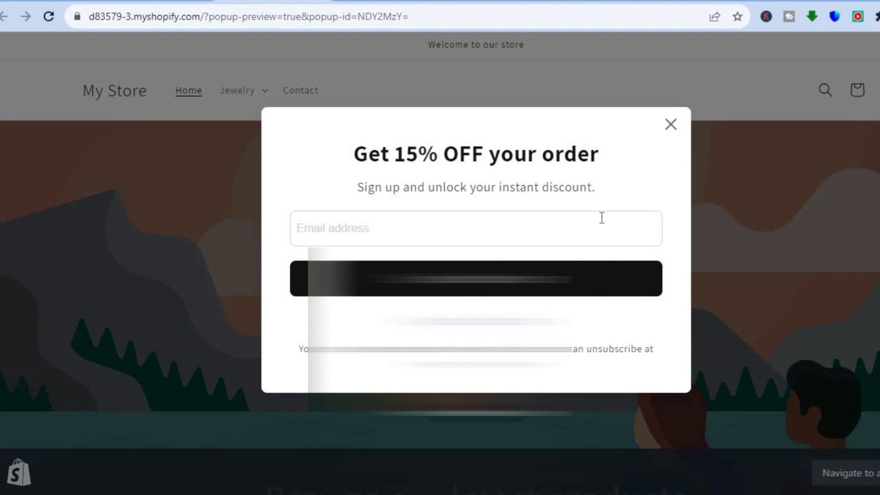
- Try the 15% off popup's email field on the storefront, then close it and return to admin
click(496, 235)
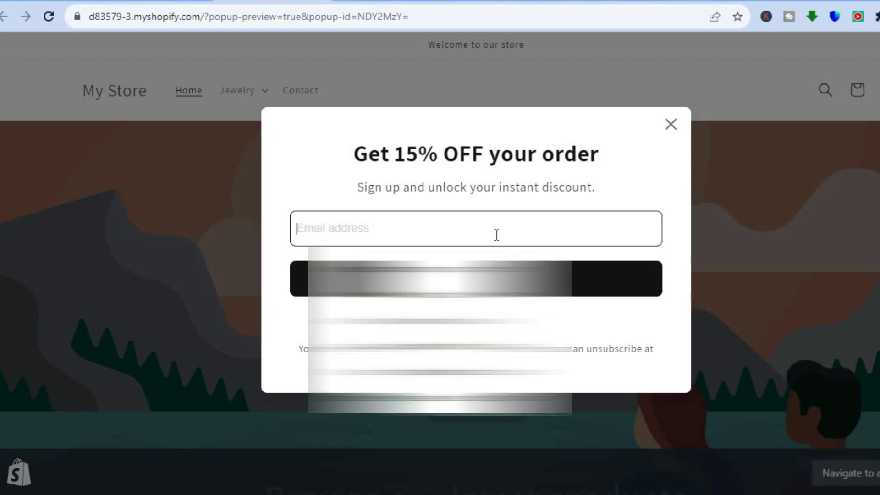
click(674, 335)
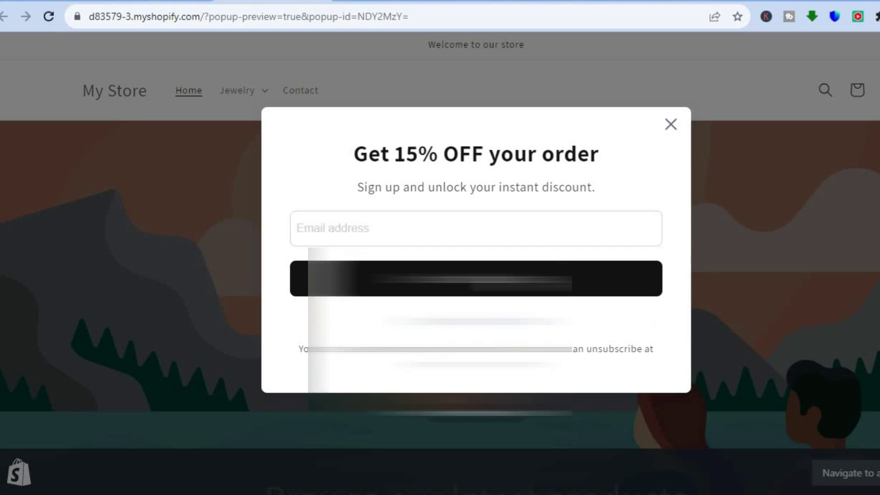
click(670, 124)
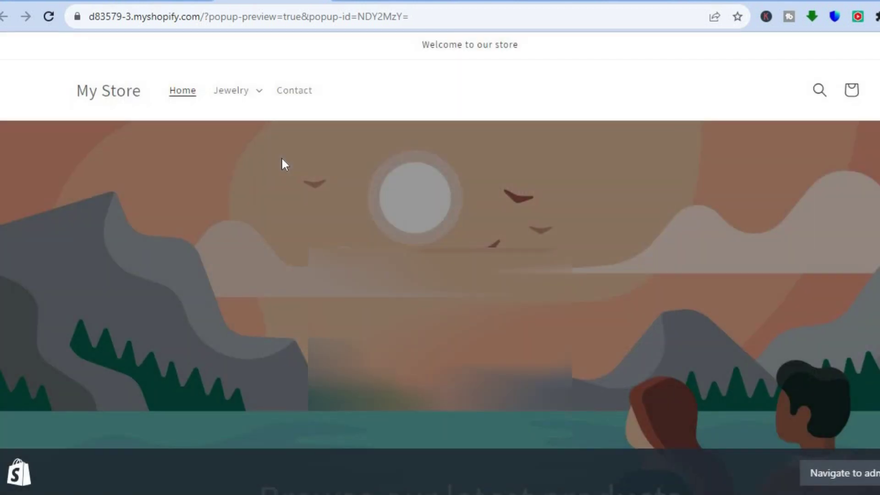
click(150, 2)
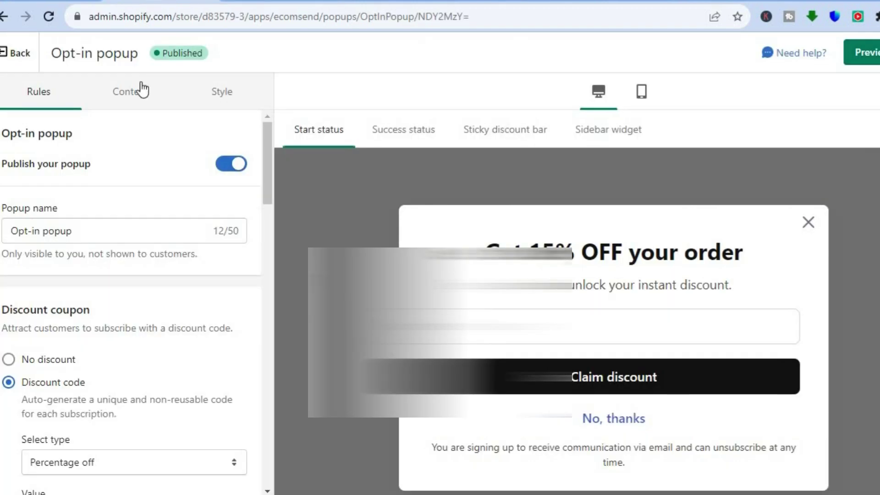
- Return to the popups list and view EcomSend Subscribers, showing none for the last 30 days
click(22, 57)
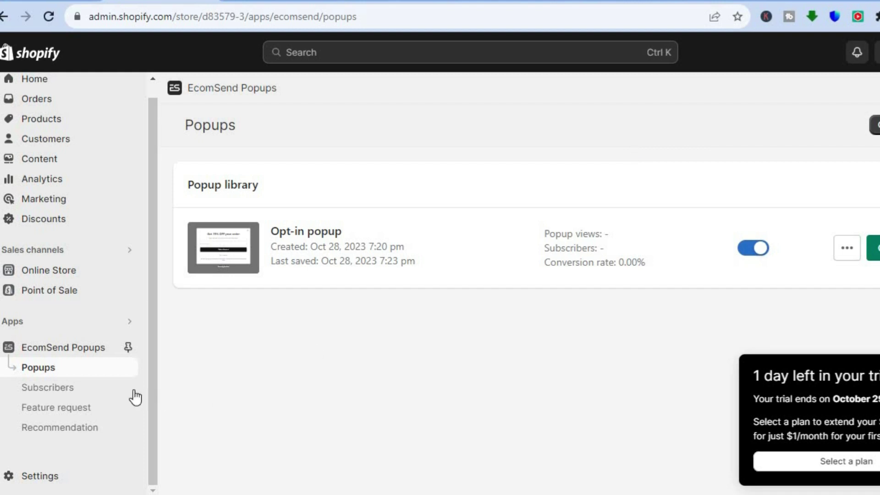
click(69, 393)
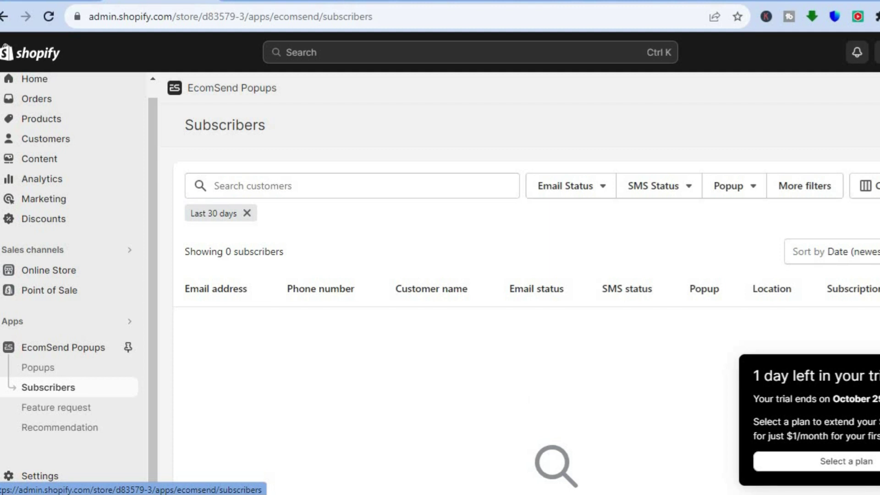
scroll(442, 328, down, 3)
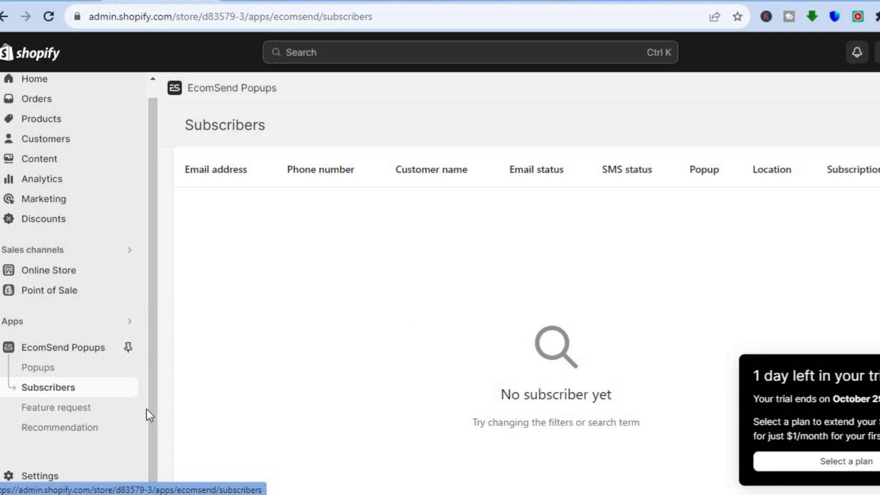
drag(147, 411, 153, 259)
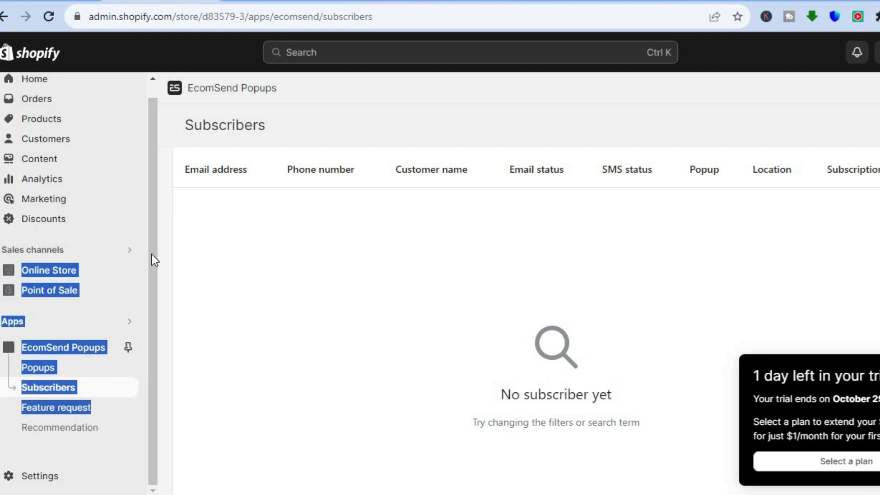
click(146, 256)
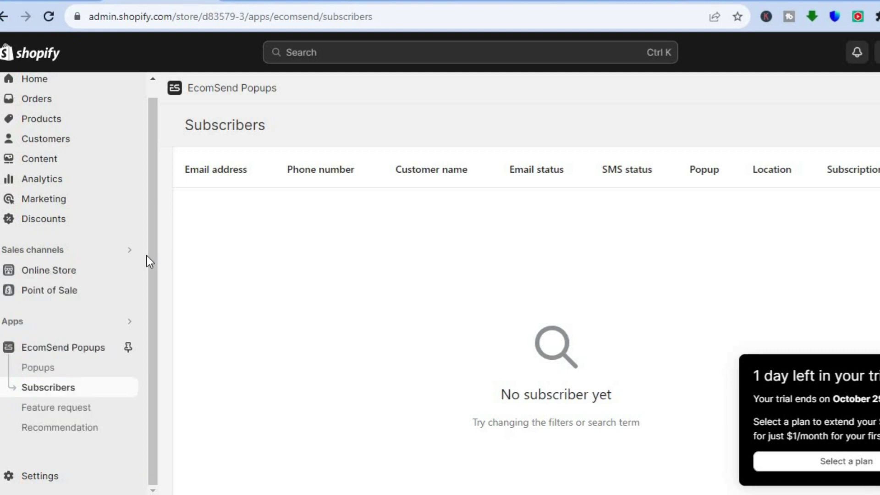